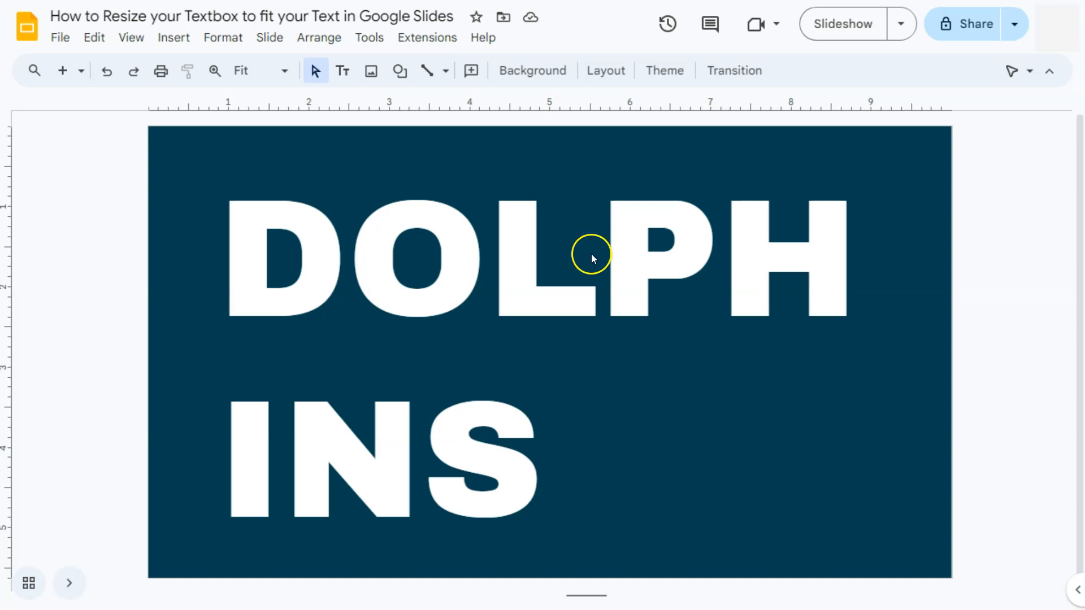
- Set the DOLPHINS text box to shrink text on overflow, and enlarge the box to about 8.1 by 3.7 inches
{"action": "left_click", "coordinate": [603, 265]}
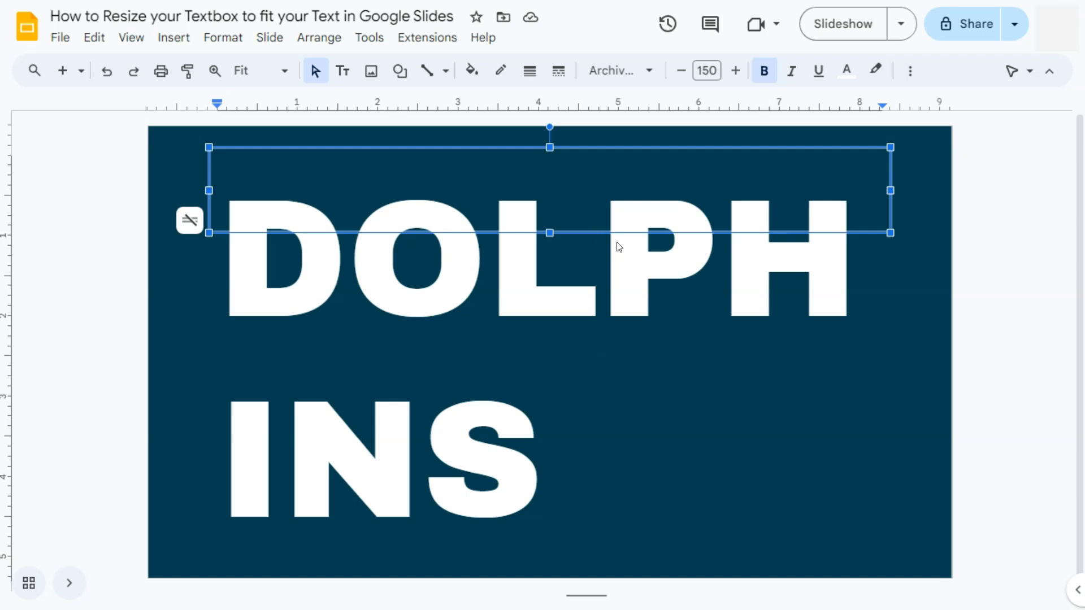
{"action": "left_click", "coordinate": [187, 223]}
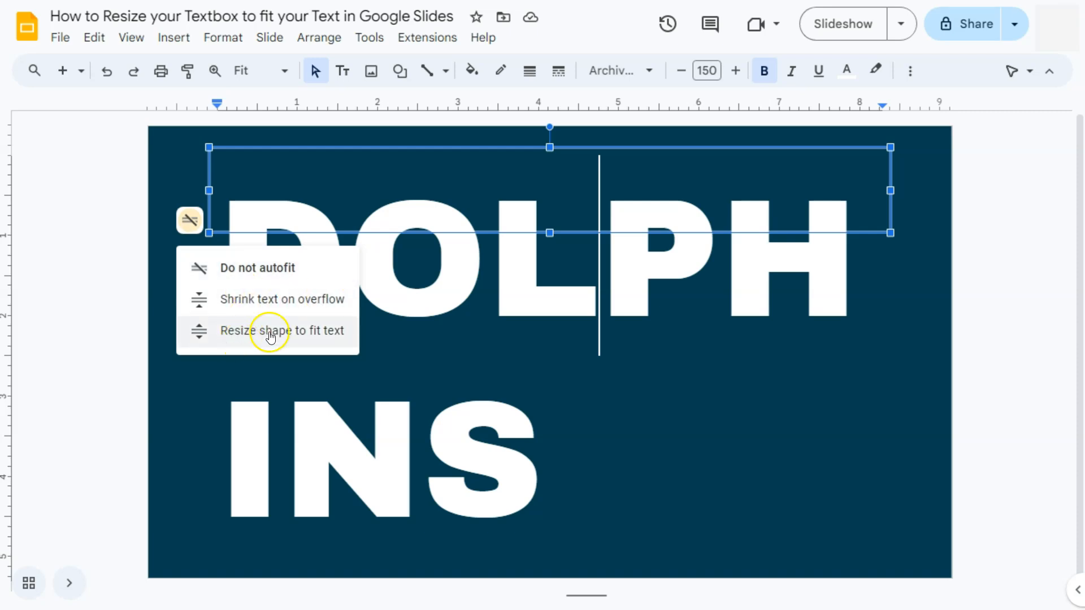
{"action": "left_click", "coordinate": [231, 301]}
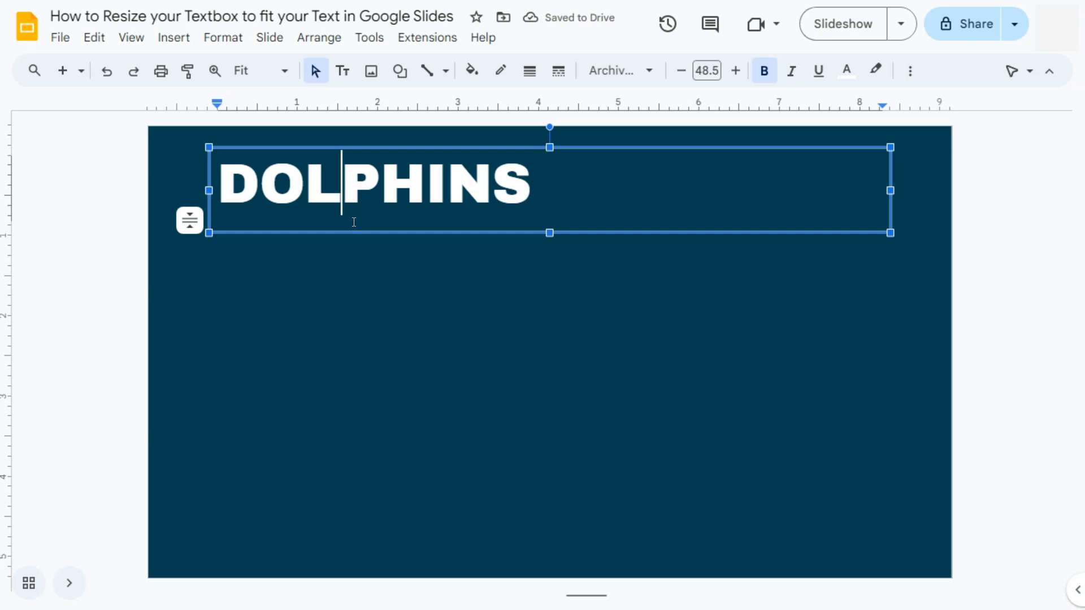
{"action": "left_click", "coordinate": [375, 216]}
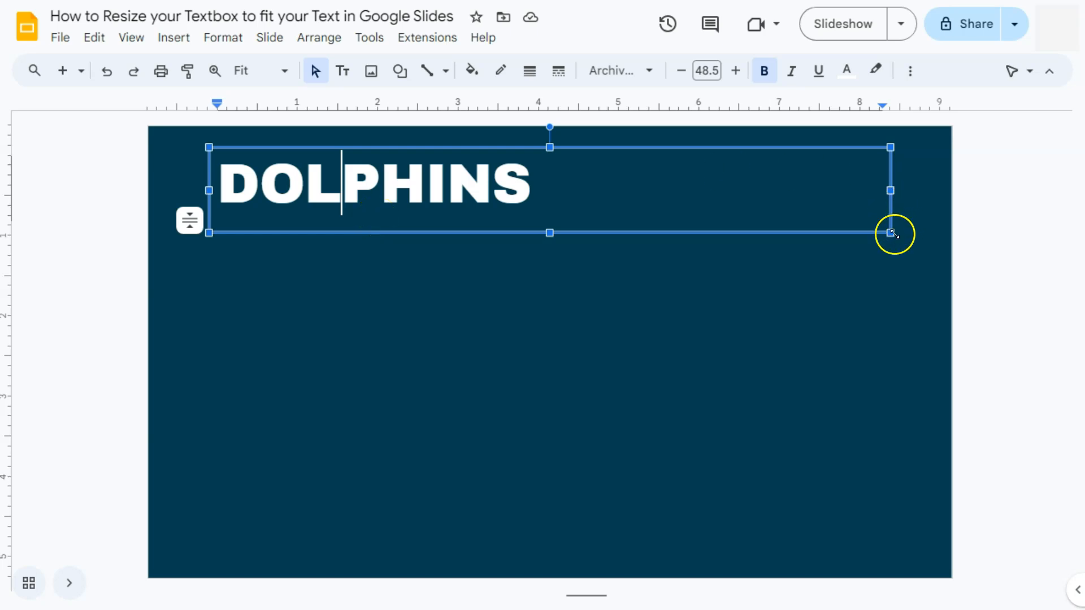
{"action": "left_click_drag", "start_coordinate": [891, 233], "coordinate": [863, 447]}
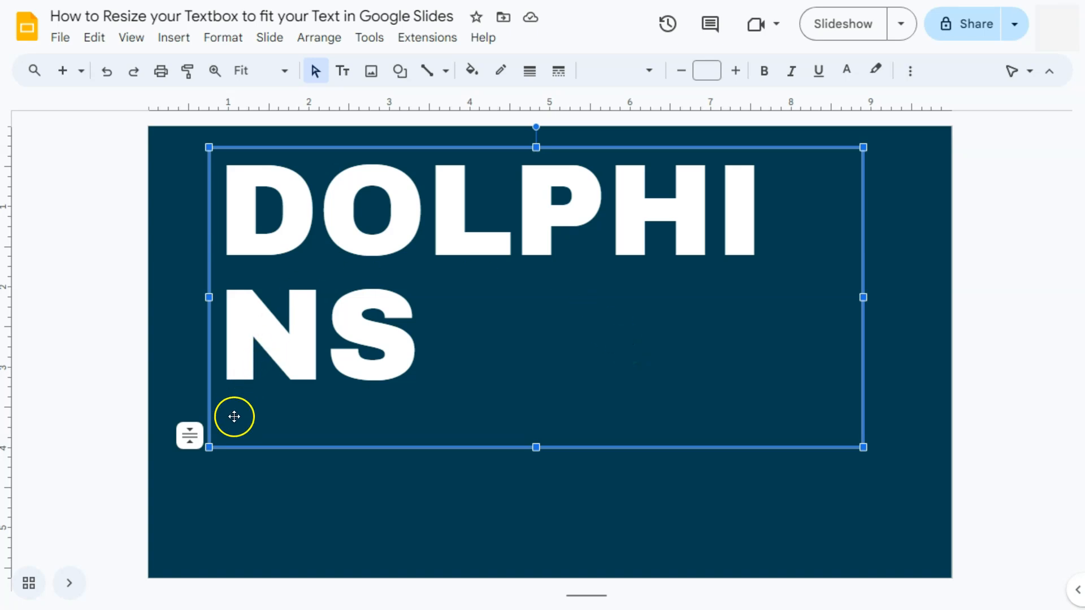
- Set the DOLPHINS text box to resize shape to fit text, and widen it to about 8.8 inches
{"action": "left_click", "coordinate": [189, 436]}
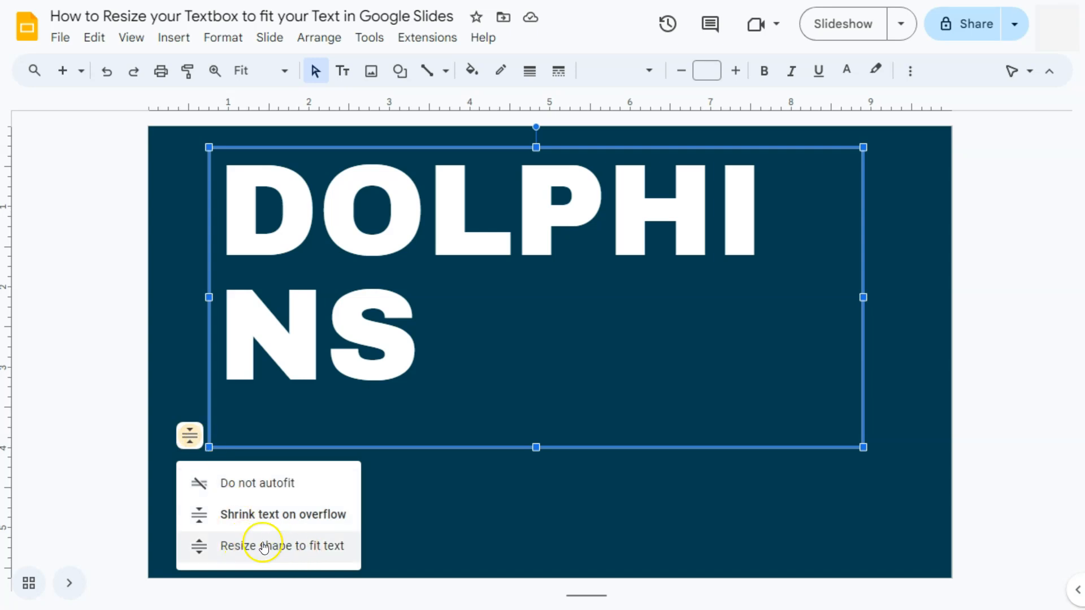
{"action": "left_click", "coordinate": [235, 552]}
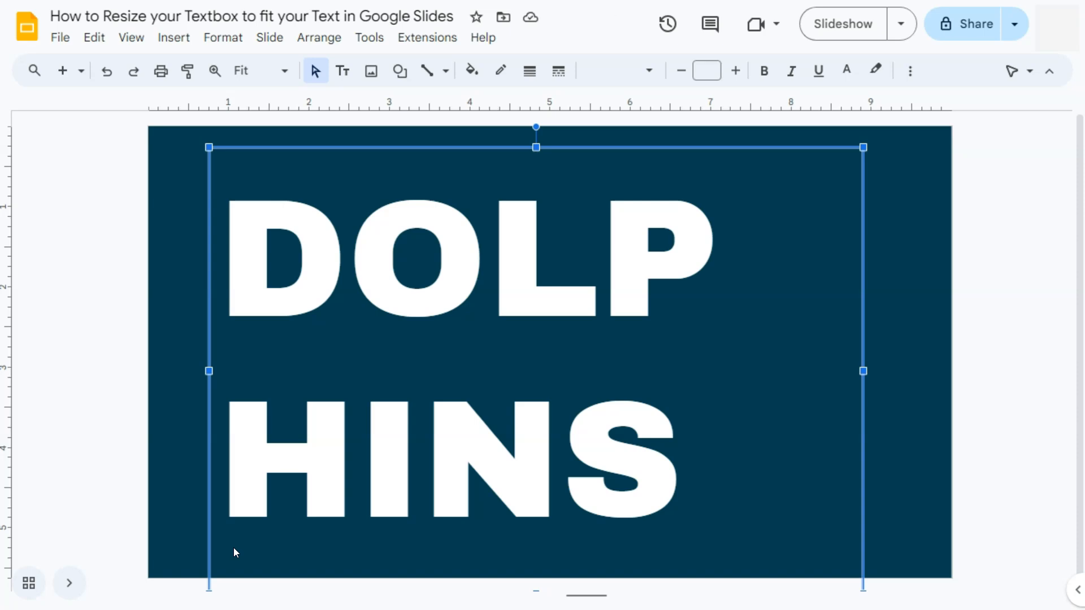
{"action": "left_click", "coordinate": [233, 539]}
{"action": "left_click_drag", "start_coordinate": [863, 371], "coordinate": [919, 371]}
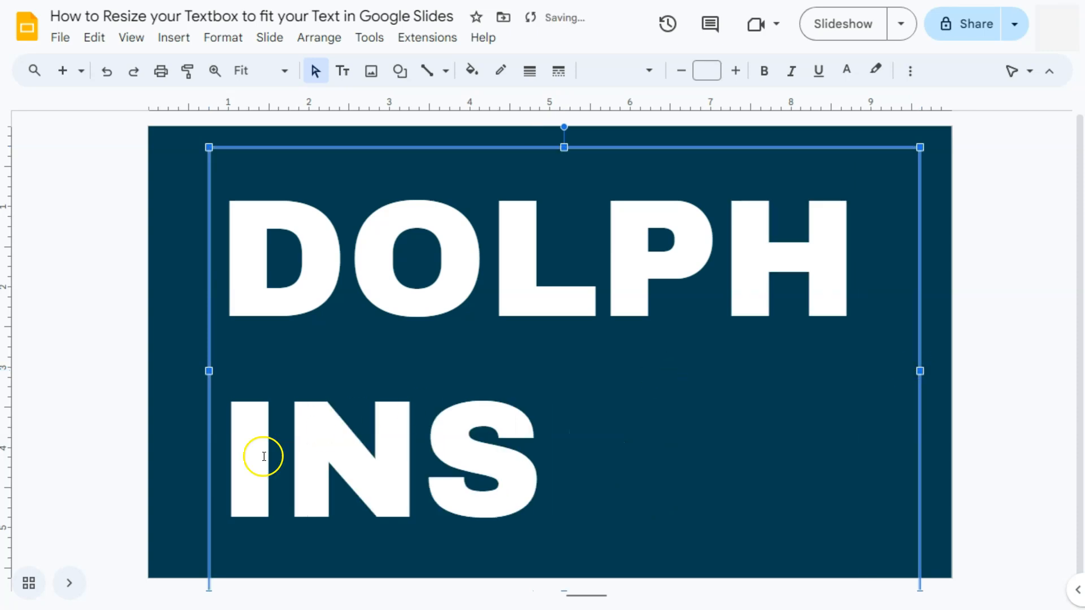
- Switch the DOLPHINS text box back to shrinking text on overflow, and reduce its height to about 3.1 inches
{"action": "left_click", "coordinate": [233, 463]}
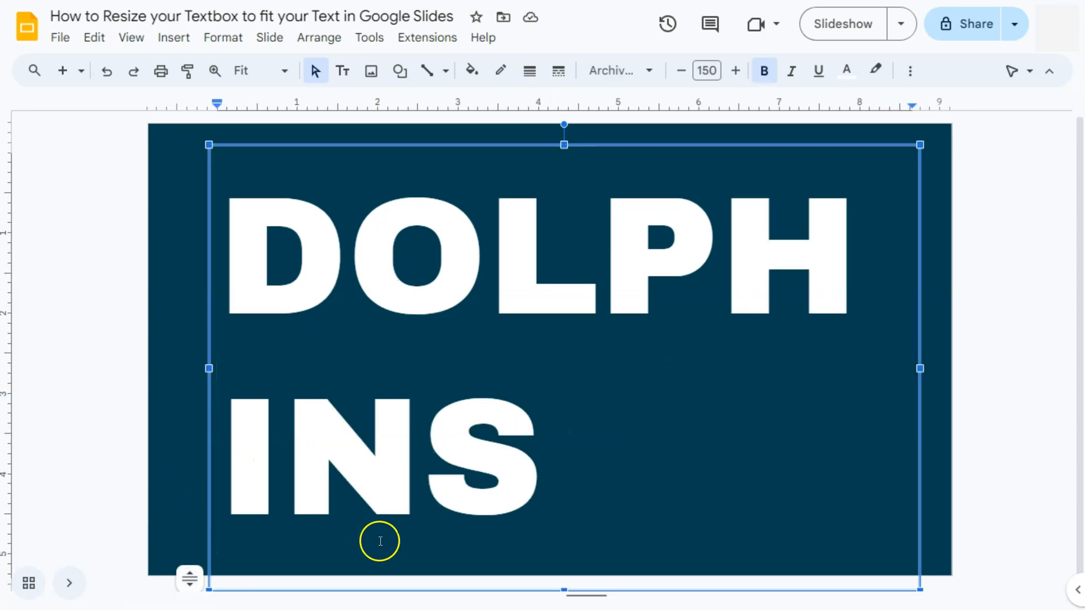
{"action": "left_click", "coordinate": [190, 577]}
{"action": "left_click", "coordinate": [190, 577]}
{"action": "left_click", "coordinate": [190, 578]}
{"action": "left_click", "coordinate": [251, 519]}
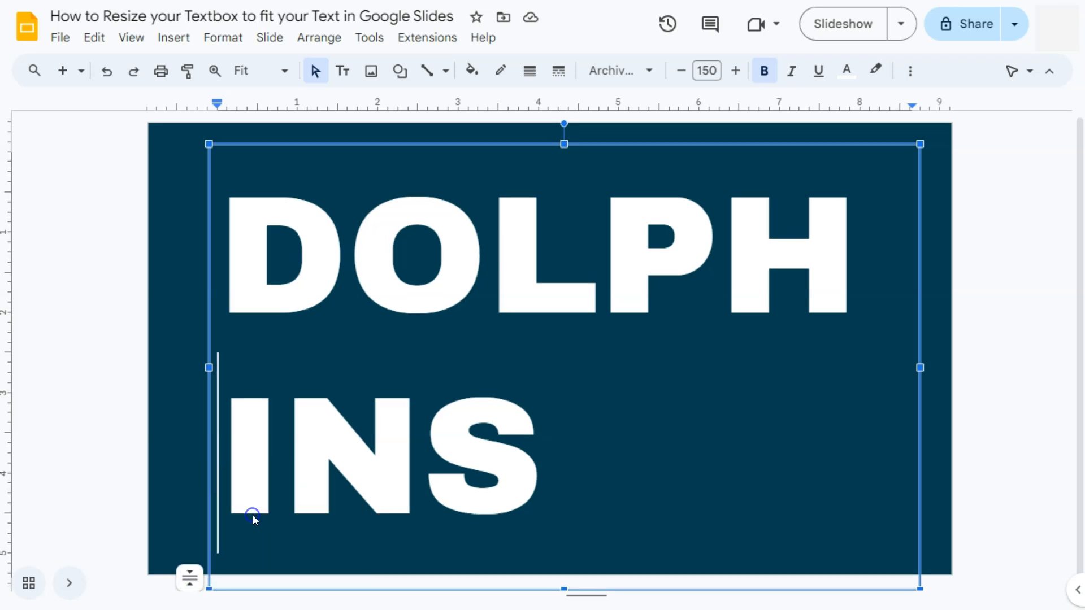
{"action": "left_click_drag", "start_coordinate": [565, 585], "coordinate": [566, 394]}
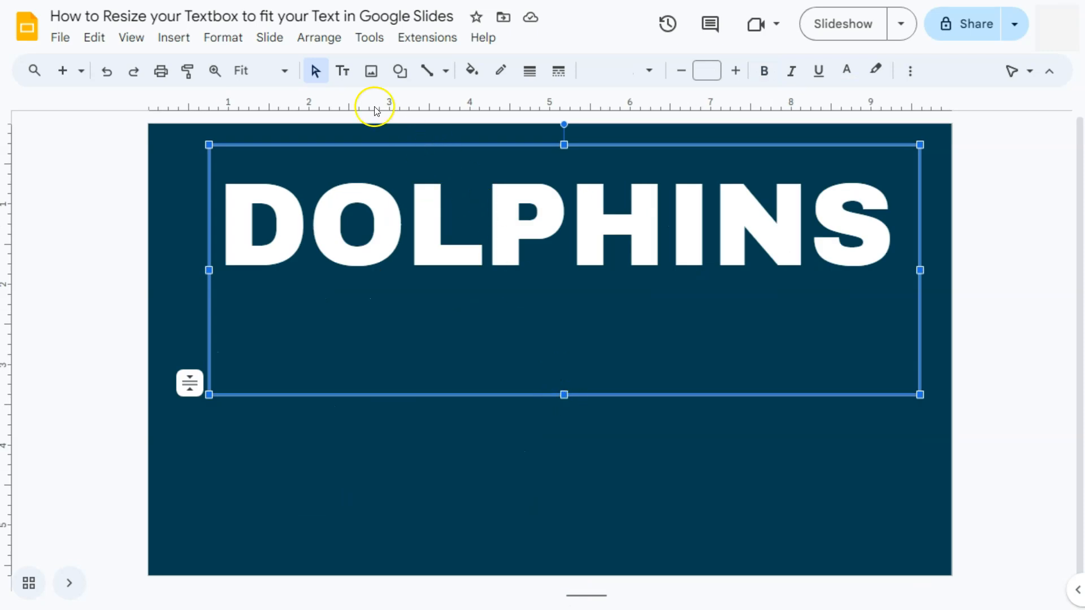
- Add a new text box below DOLPHINS containing the text MAMMAL
{"action": "left_click", "coordinate": [340, 71]}
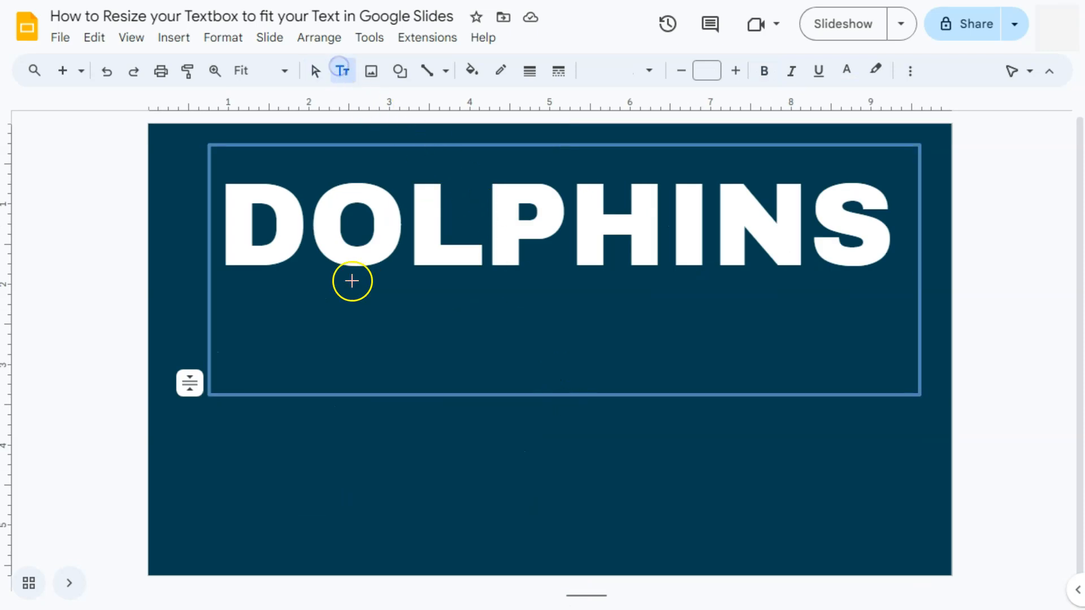
{"action": "left_click", "coordinate": [355, 434]}
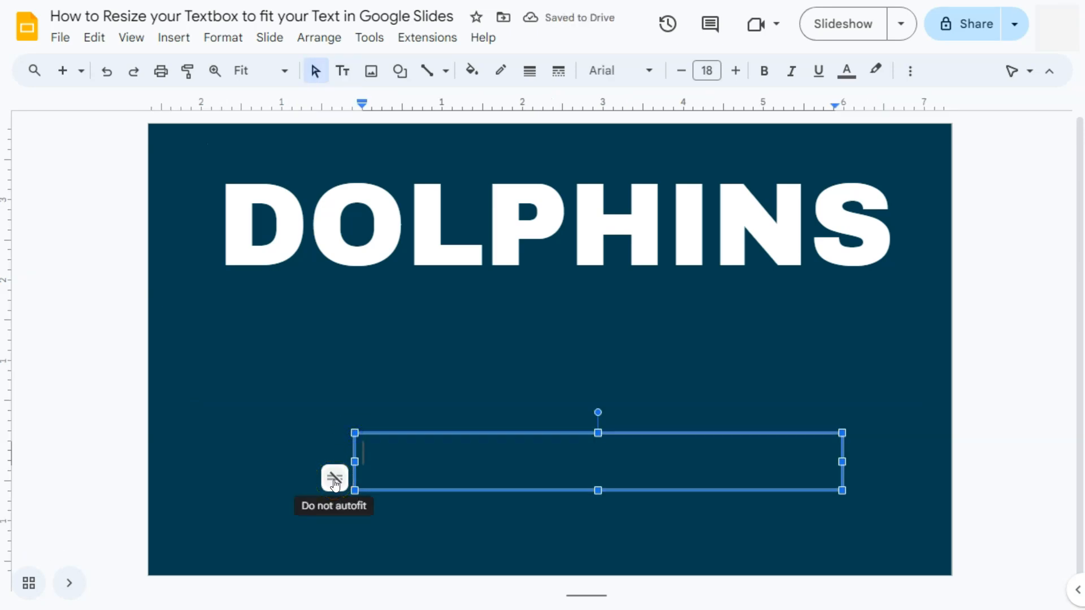
{"action": "left_click", "coordinate": [334, 482]}
{"action": "left_click", "coordinate": [377, 457]}
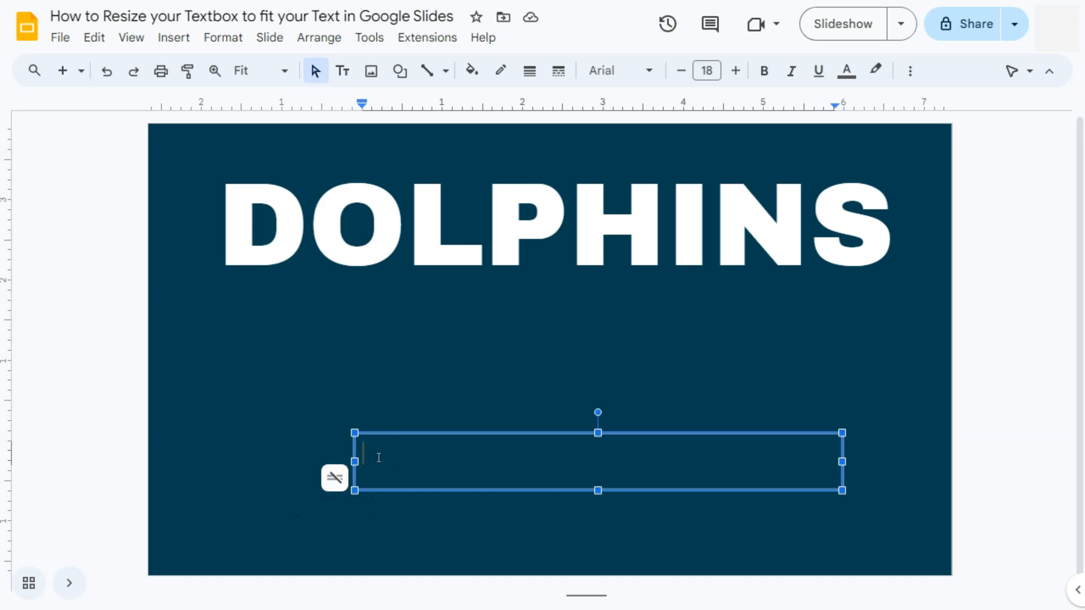
{"action": "type", "text": "MAMMAL"}
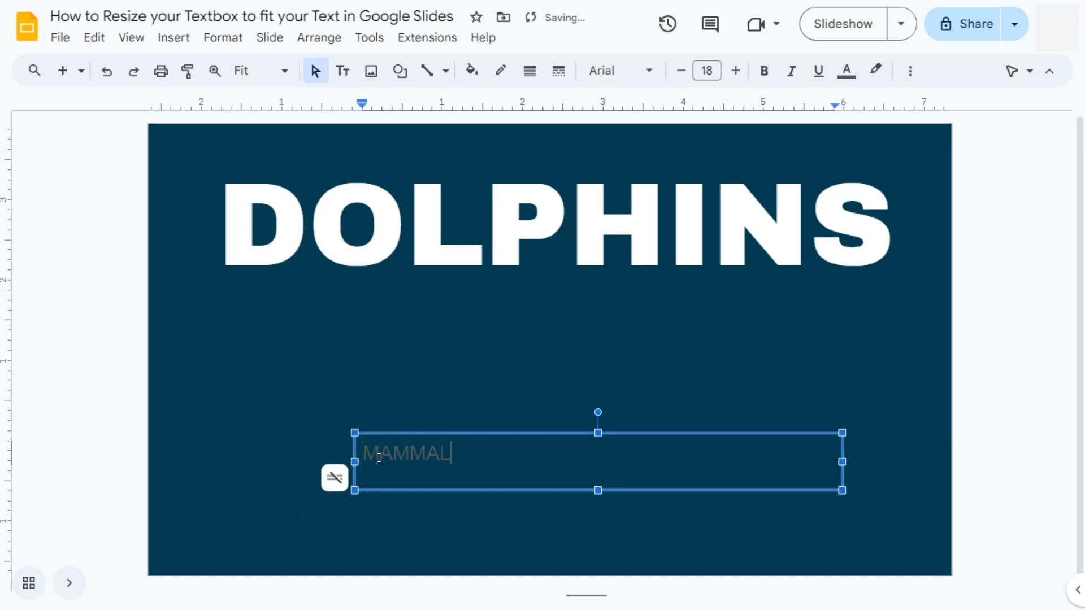
- Format the MAMMAL text as white, bold and size 100
{"action": "left_click_drag", "start_coordinate": [480, 452], "coordinate": [321, 452]}
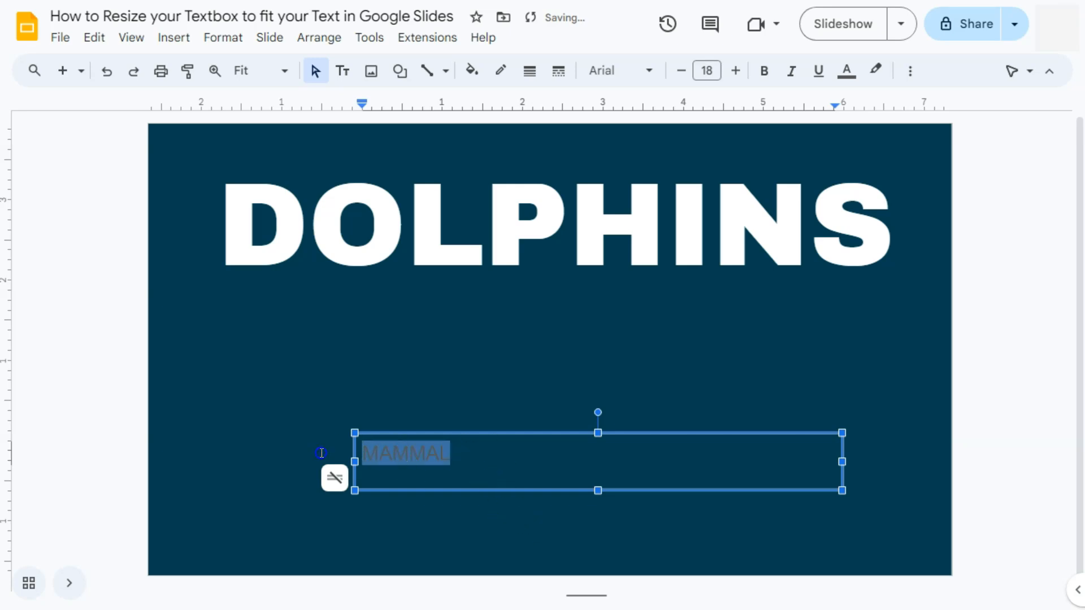
{"action": "left_click", "coordinate": [846, 71]}
{"action": "left_click", "coordinate": [877, 122]}
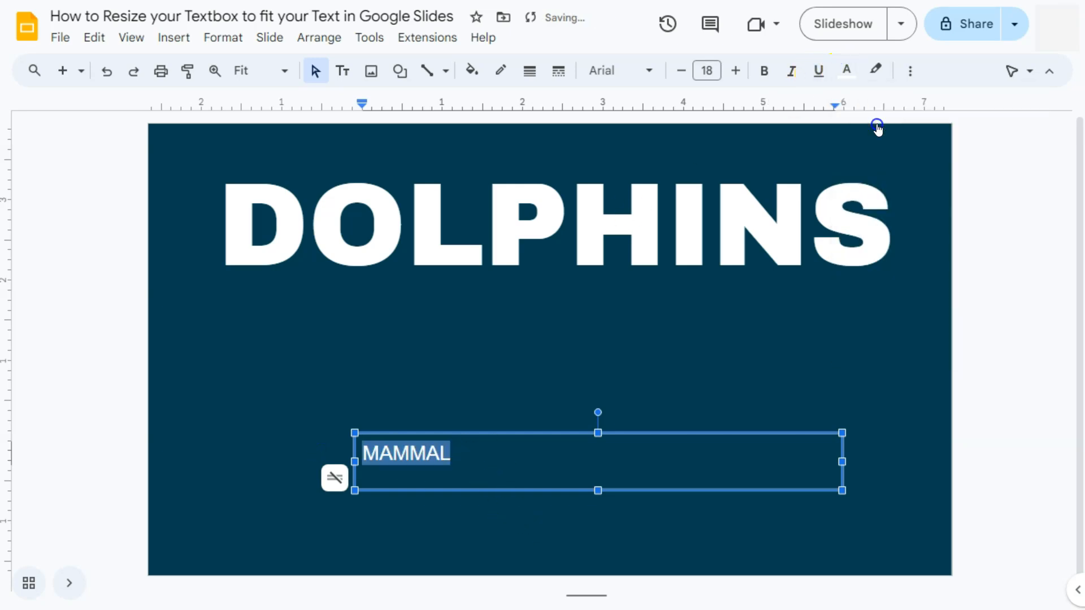
{"action": "left_click", "coordinate": [767, 76]}
{"action": "left_click", "coordinate": [706, 70]}
{"action": "type", "text": "100"}
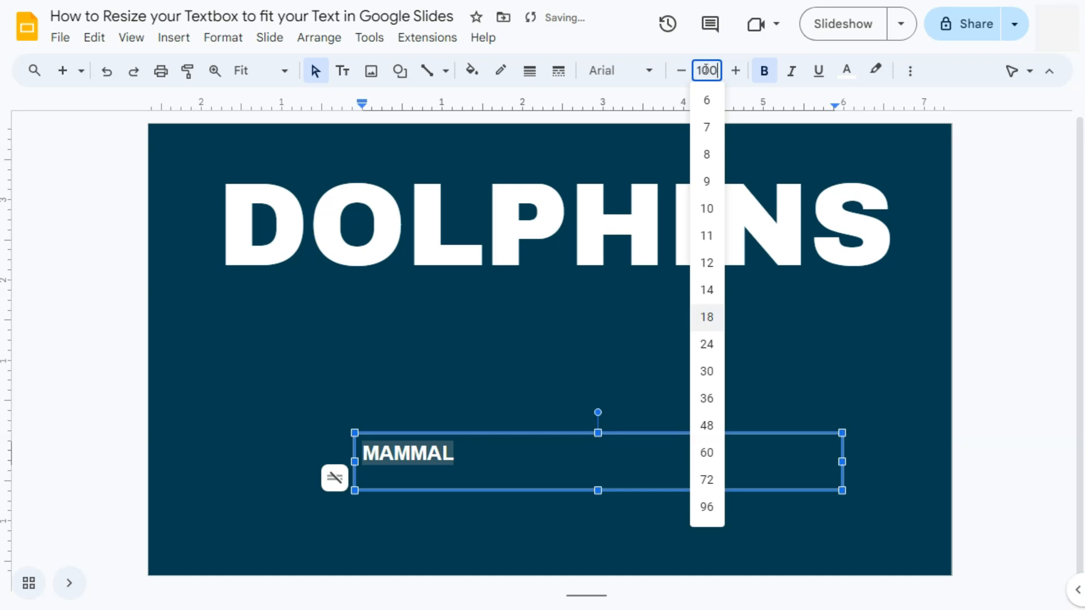
{"action": "key", "text": "Return"}
- Move the MAMMAL text box up beneath DOLPHINS, and shorten the DOLPHINS box to about 1.6 inches high
{"action": "left_click_drag", "start_coordinate": [671, 434], "coordinate": [535, 345]}
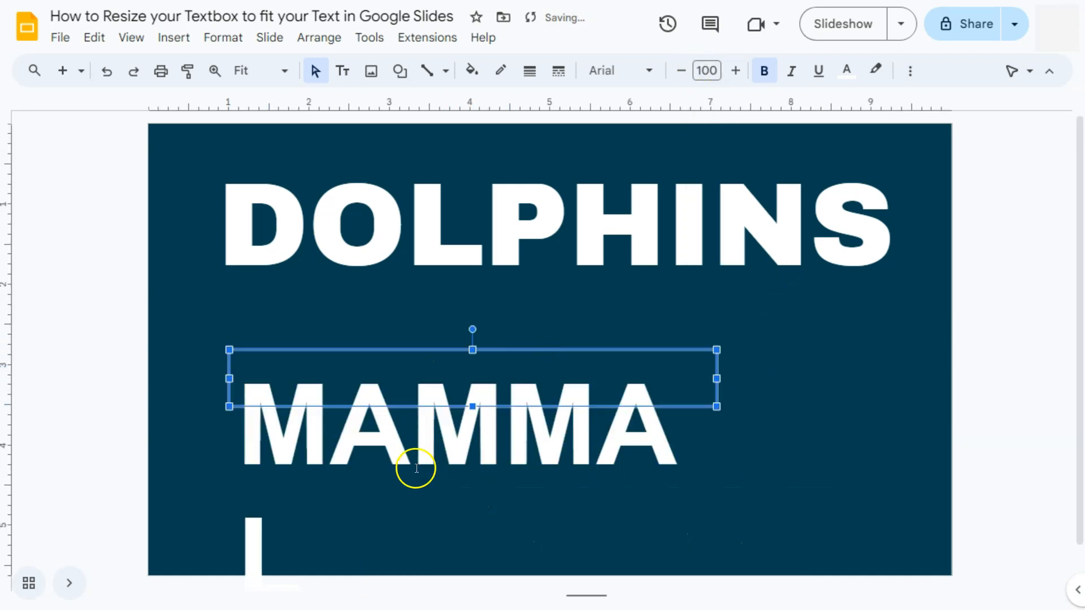
{"action": "left_click", "coordinate": [243, 384]}
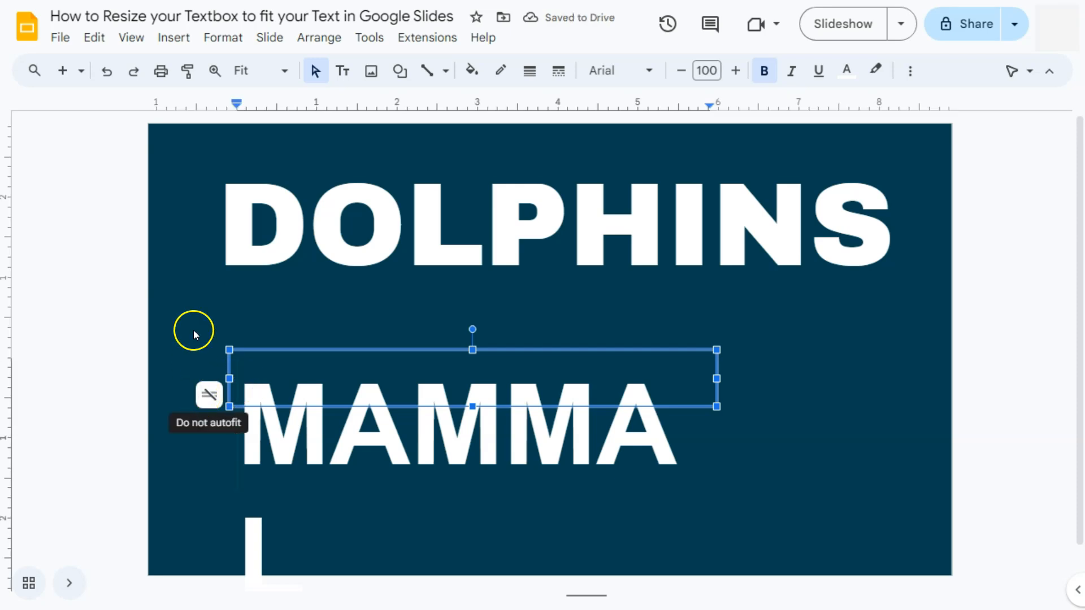
{"action": "left_click", "coordinate": [295, 246]}
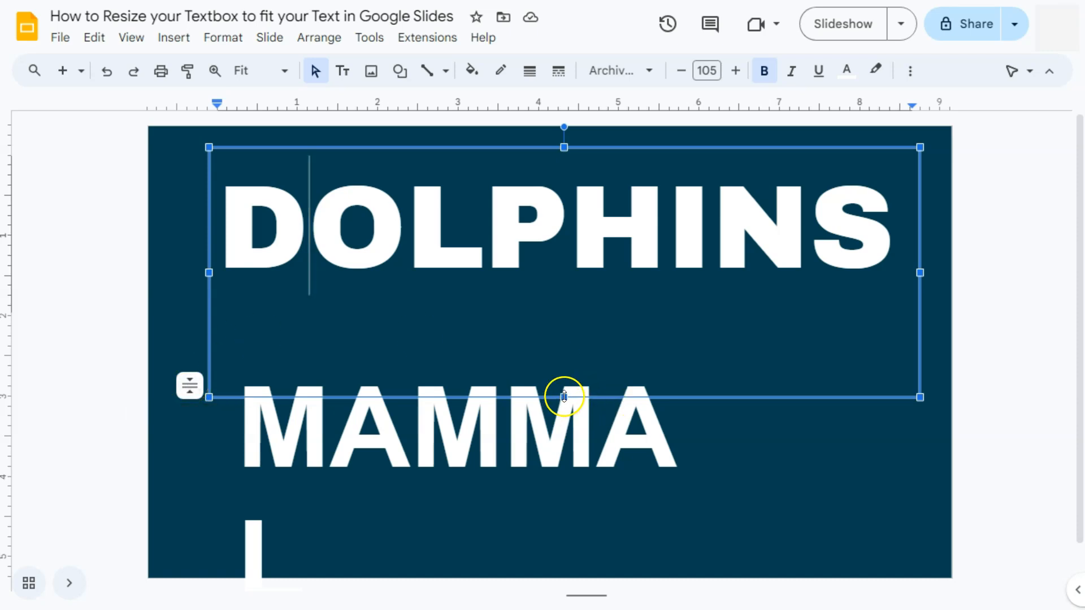
{"action": "left_click_drag", "start_coordinate": [564, 397], "coordinate": [590, 279]}
- Set the MAMMAL text box to shrink text on overflow
{"action": "left_click", "coordinate": [421, 438]}
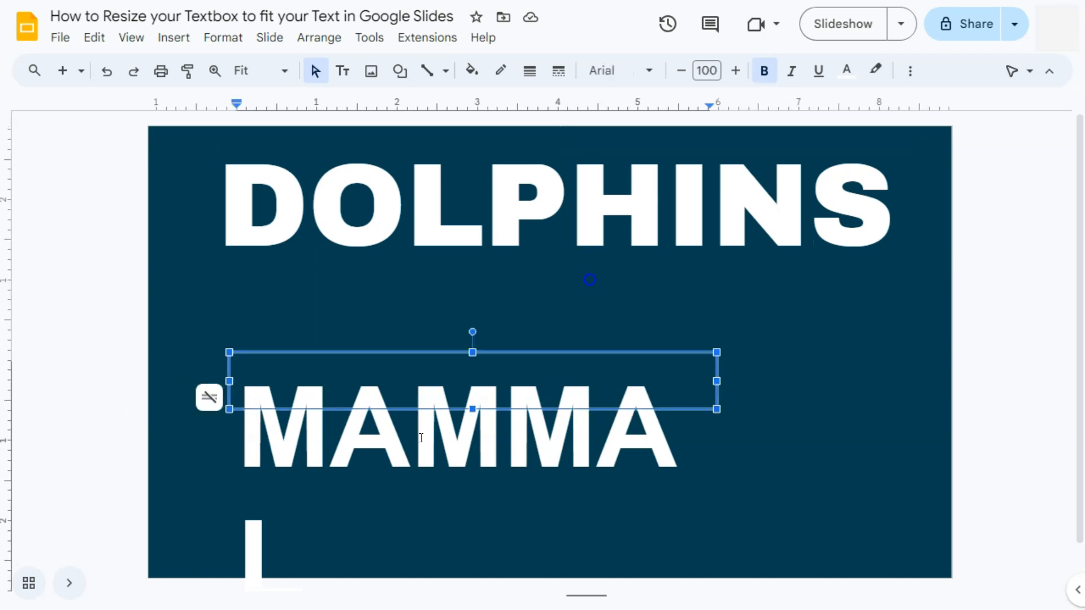
{"action": "left_click", "coordinate": [211, 400]}
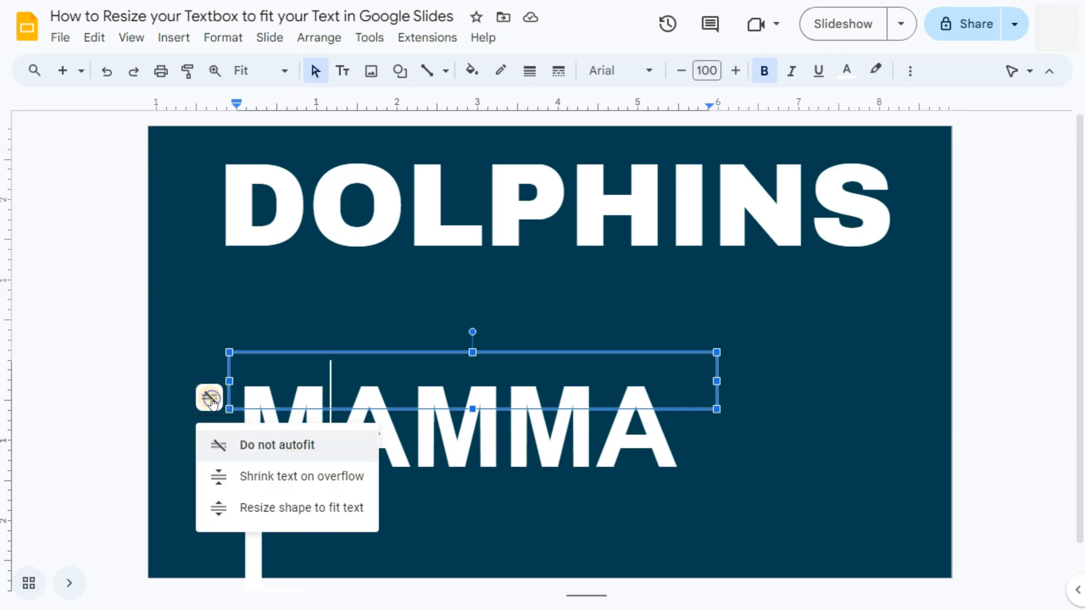
{"action": "left_click", "coordinate": [253, 477]}
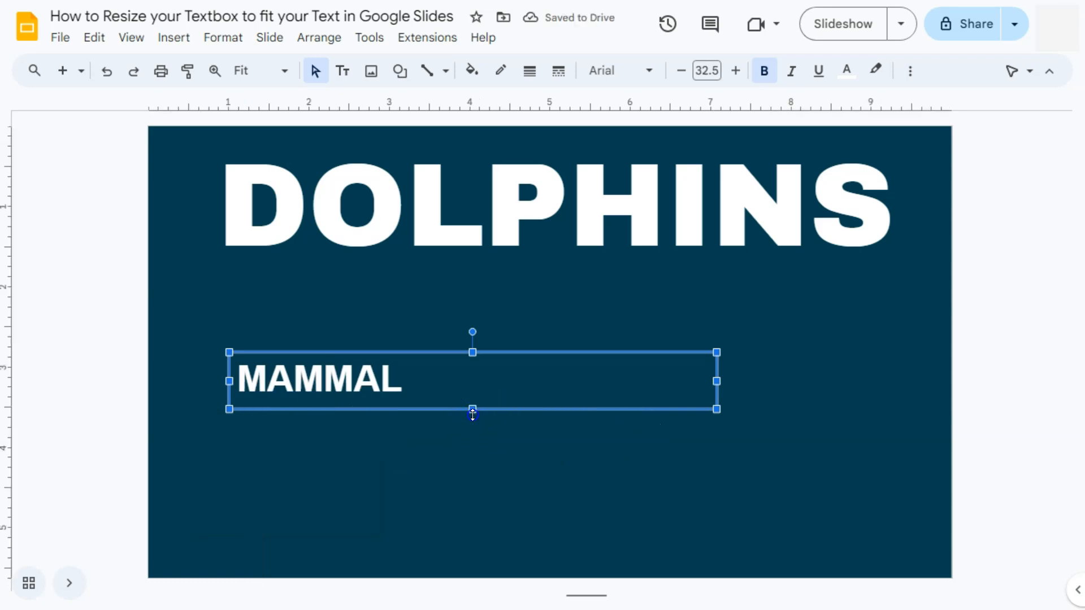
- Enlarge the MAMMAL text box to about 7.1 by 1.4 inches and move it up directly beneath DOLPHINS
{"action": "left_click_drag", "start_coordinate": [473, 409], "coordinate": [473, 462]}
{"action": "left_click_drag", "start_coordinate": [718, 407], "coordinate": [799, 407]}
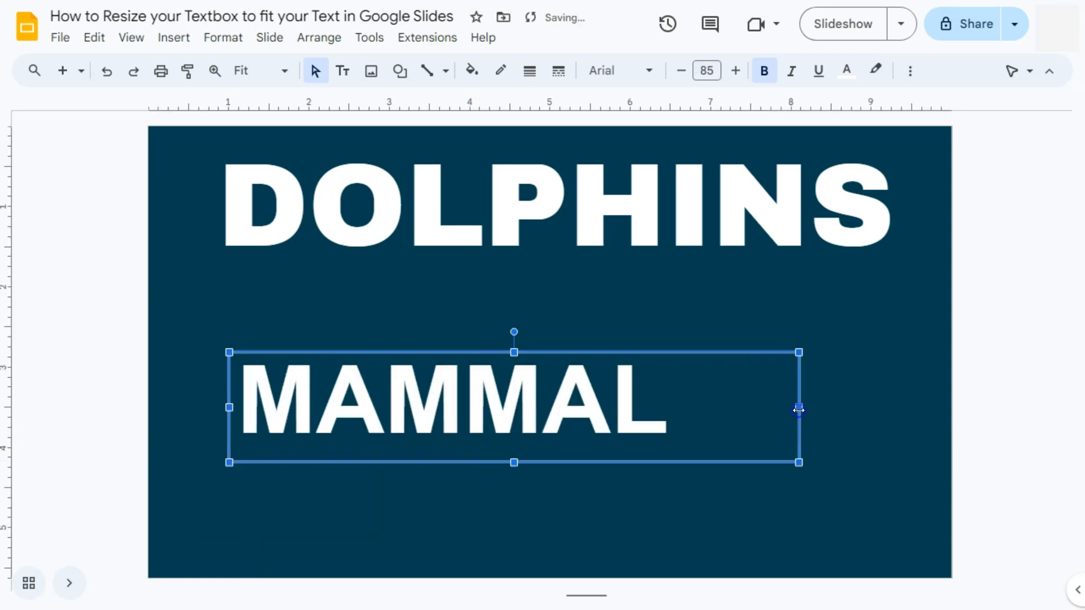
{"action": "left_click_drag", "start_coordinate": [388, 290], "coordinate": [378, 279]}
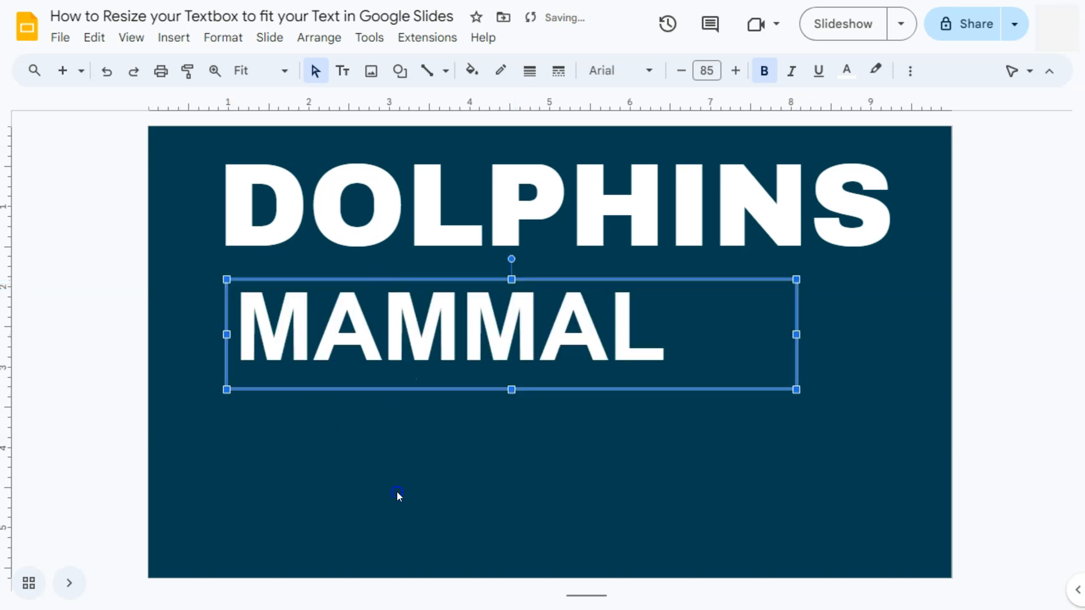
{"action": "left_click", "coordinate": [397, 493]}
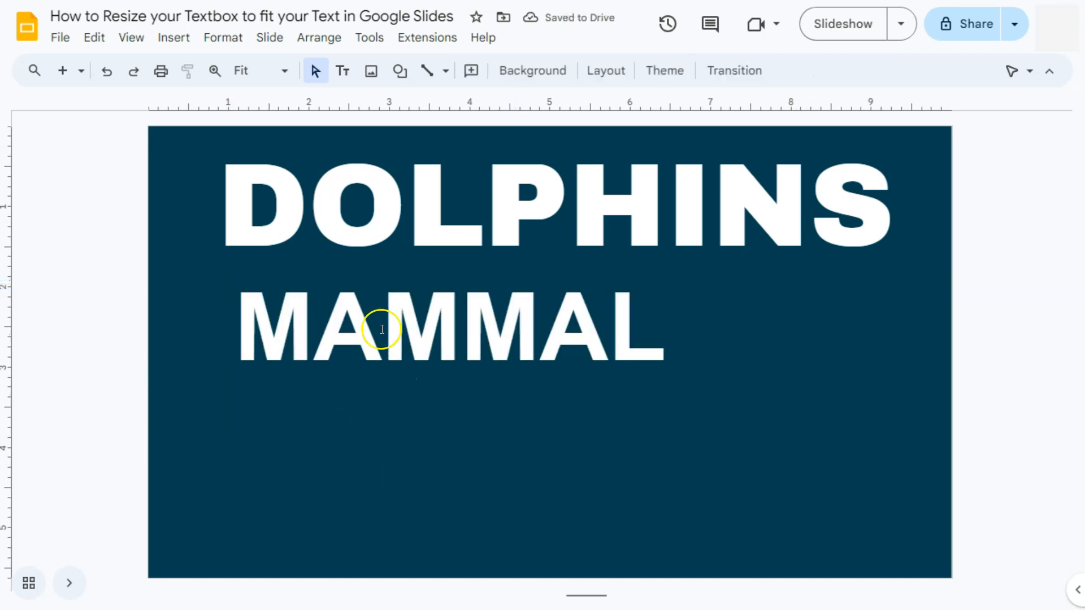
- Open the general preferences and enable the use of custom autofit preferences
{"action": "left_click", "coordinate": [329, 358]}
{"action": "left_click", "coordinate": [370, 37]}
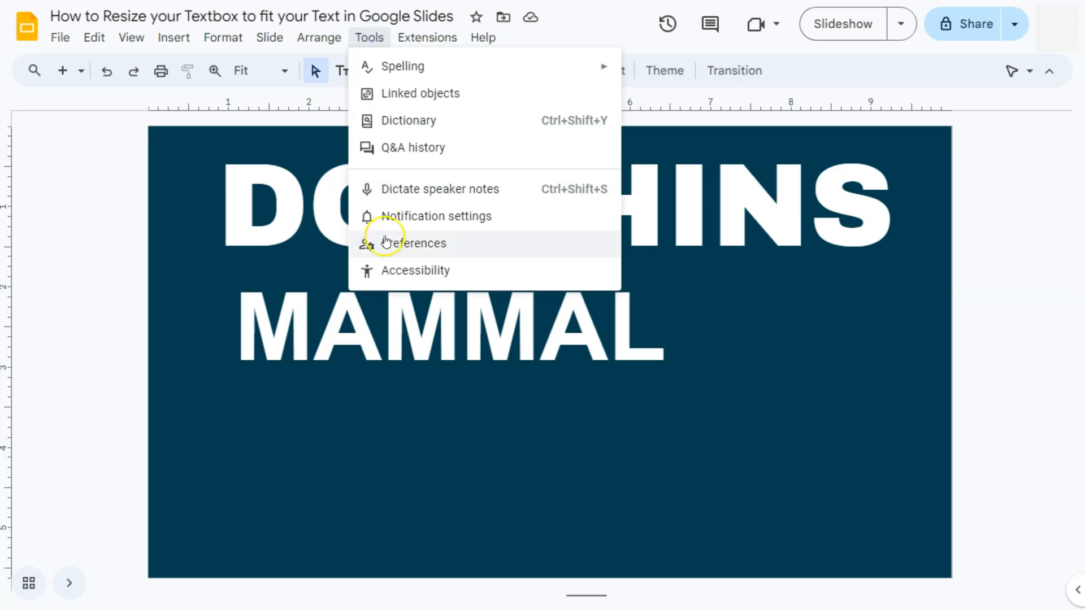
{"action": "left_click", "coordinate": [414, 243]}
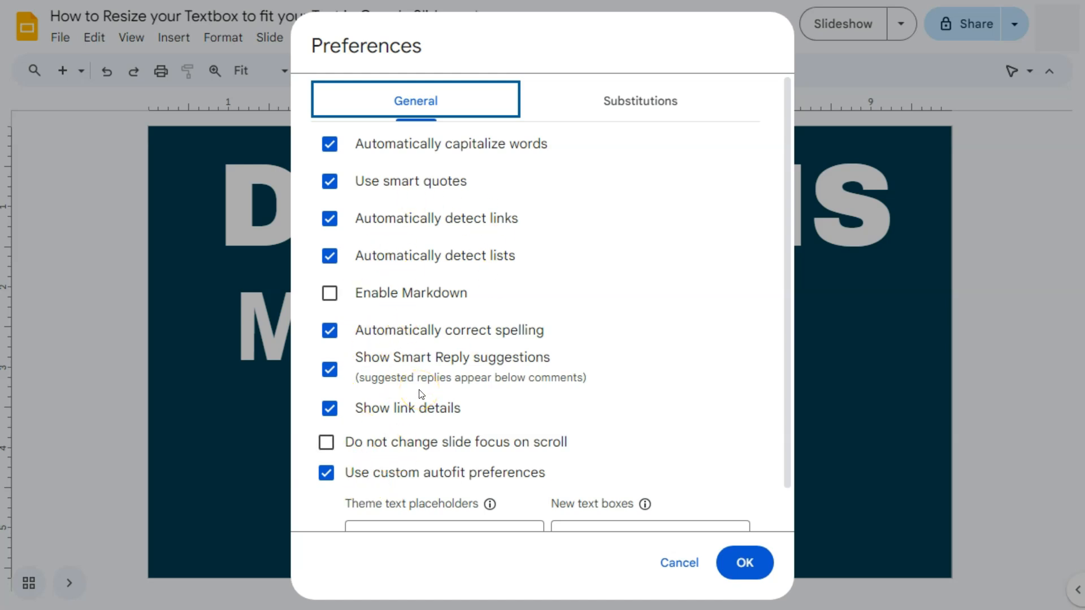
{"action": "scroll", "coordinate": [419, 393], "scroll_direction": "down", "scroll_amount": 1}
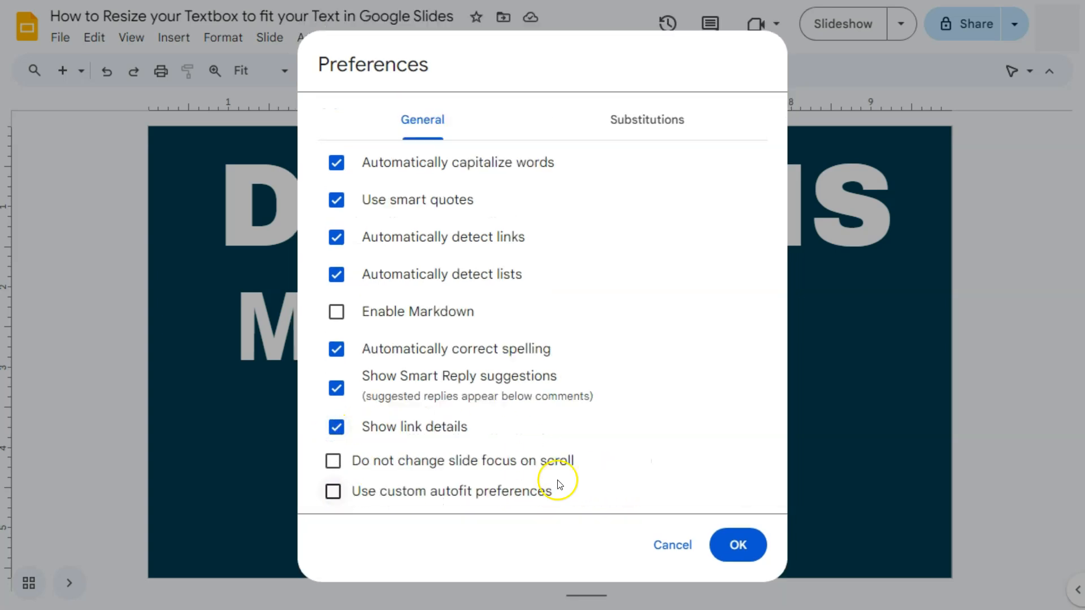
{"action": "left_click", "coordinate": [333, 491]}
{"action": "scroll", "coordinate": [512, 448], "scroll_direction": "down", "scroll_amount": 1}
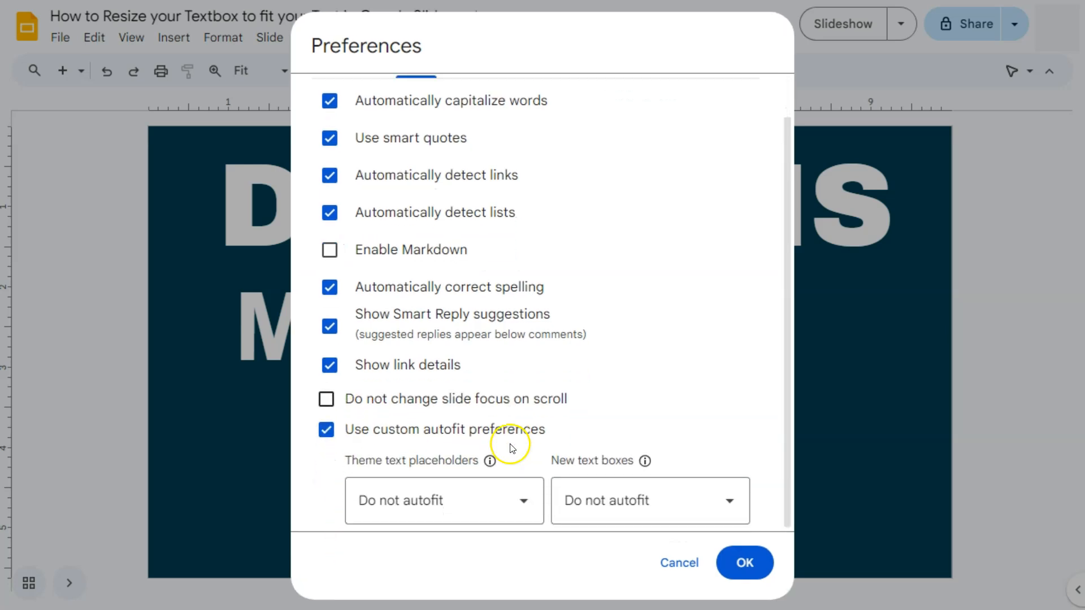
- Examine the autofit choices for theme text placeholders and the explanations of the placeholder and new text box preferences
{"action": "left_click", "coordinate": [520, 504]}
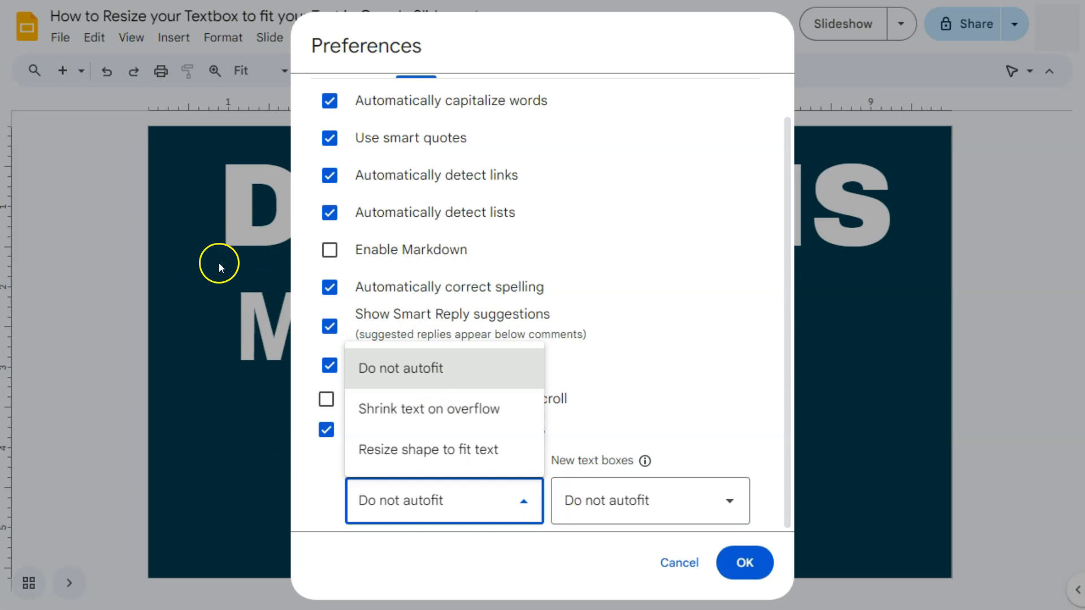
{"action": "left_click", "coordinate": [622, 421]}
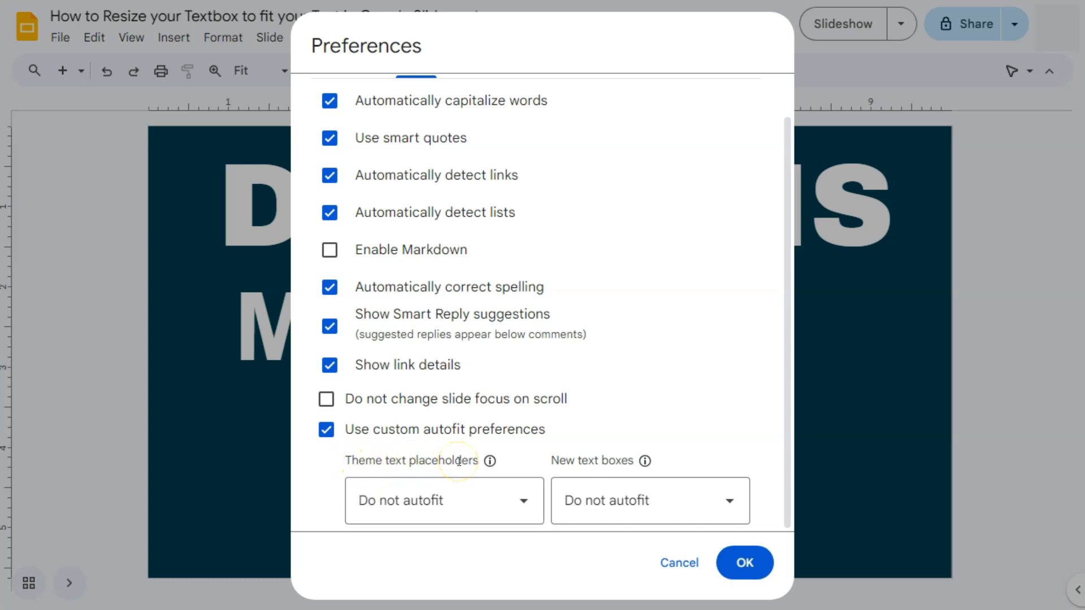
{"action": "mouse_move", "coordinate": [490, 462]}
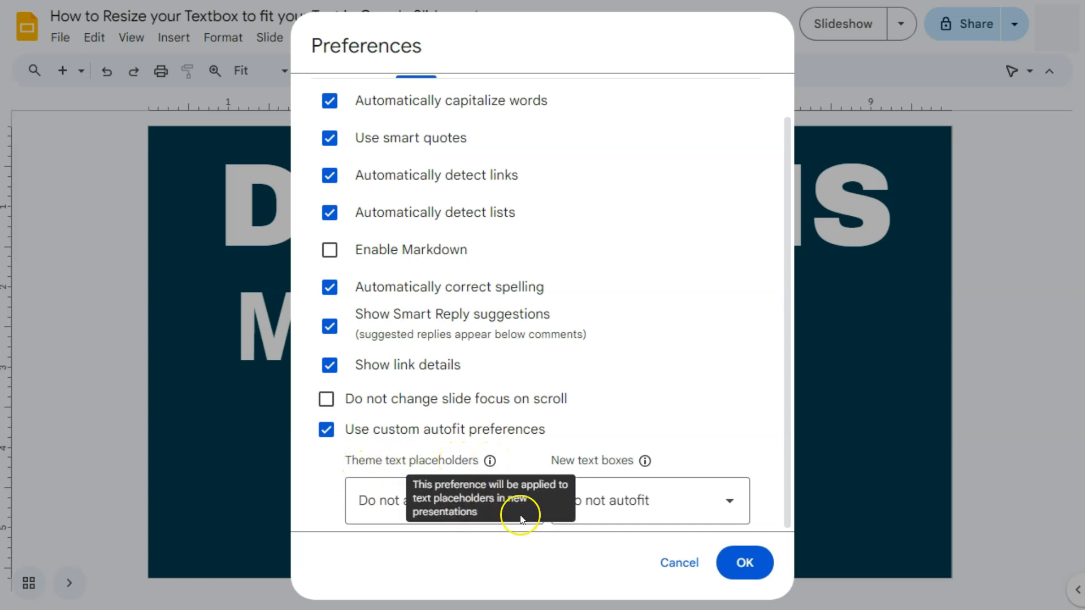
{"action": "mouse_move", "coordinate": [650, 464]}
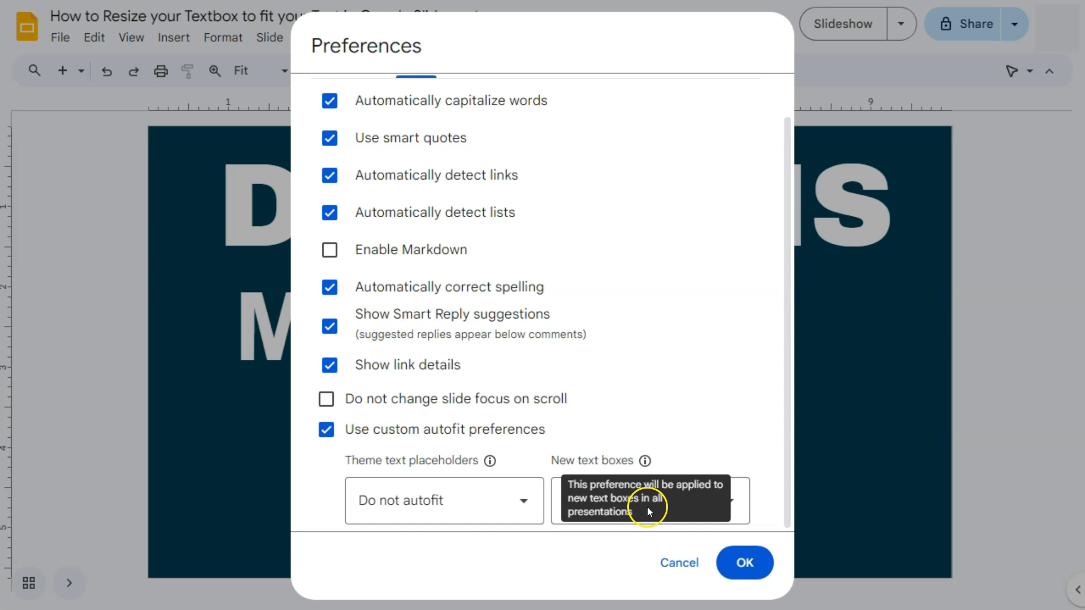
- Set the autofit preference for new text boxes to Shrink text on overflow and save the preferences
{"action": "left_click", "coordinate": [611, 501]}
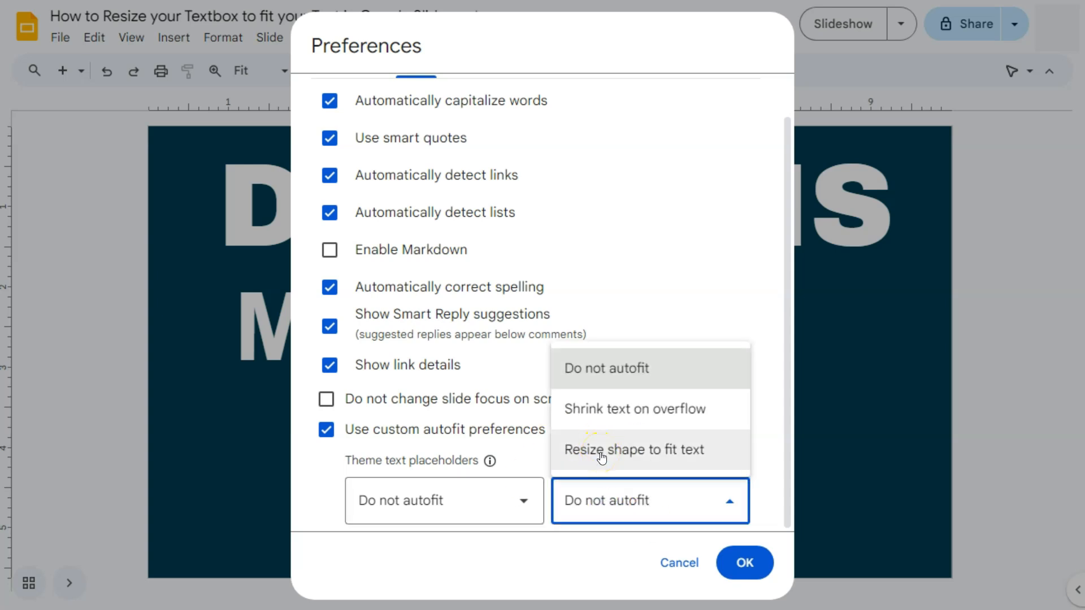
{"action": "left_click", "coordinate": [642, 416]}
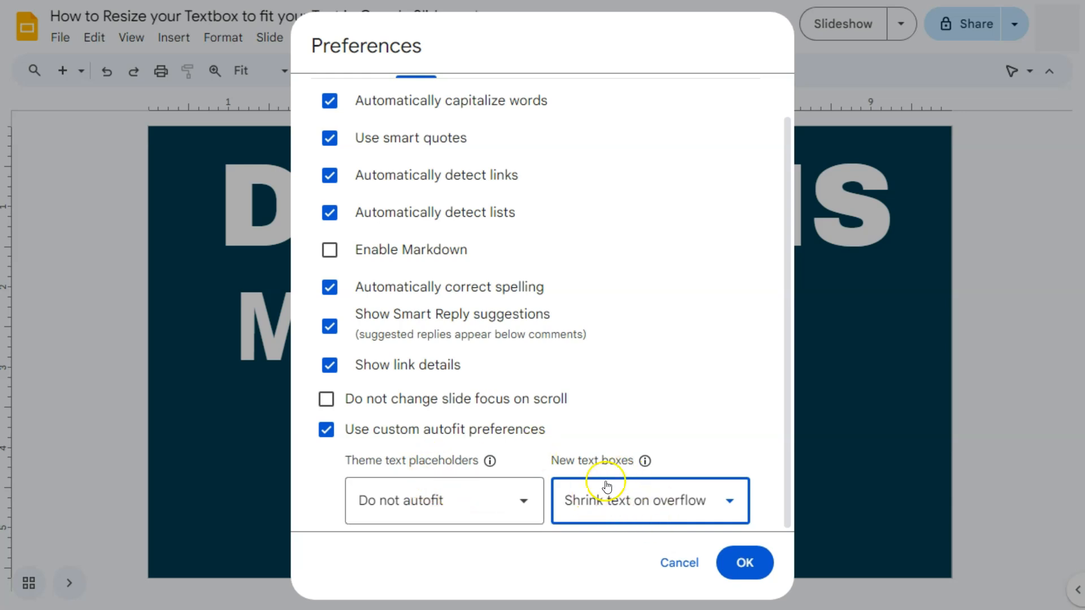
{"action": "left_click", "coordinate": [743, 564]}
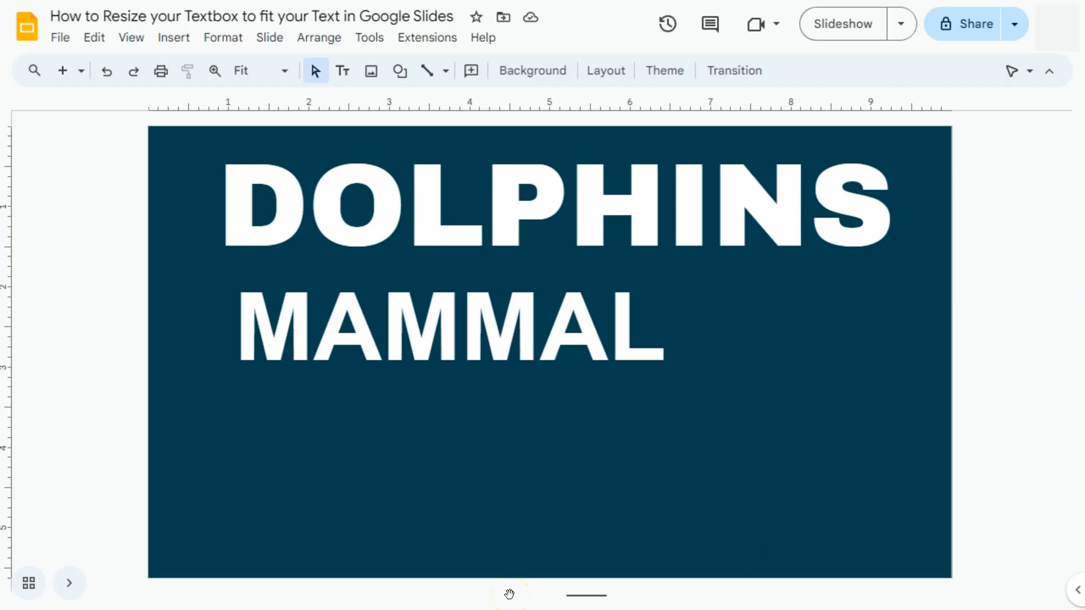
- Draw a text box about 6.1 by 0.7 inches below MAMMAL, check its autofit setting, and deselect the empty box
{"action": "left_click", "coordinate": [344, 71]}
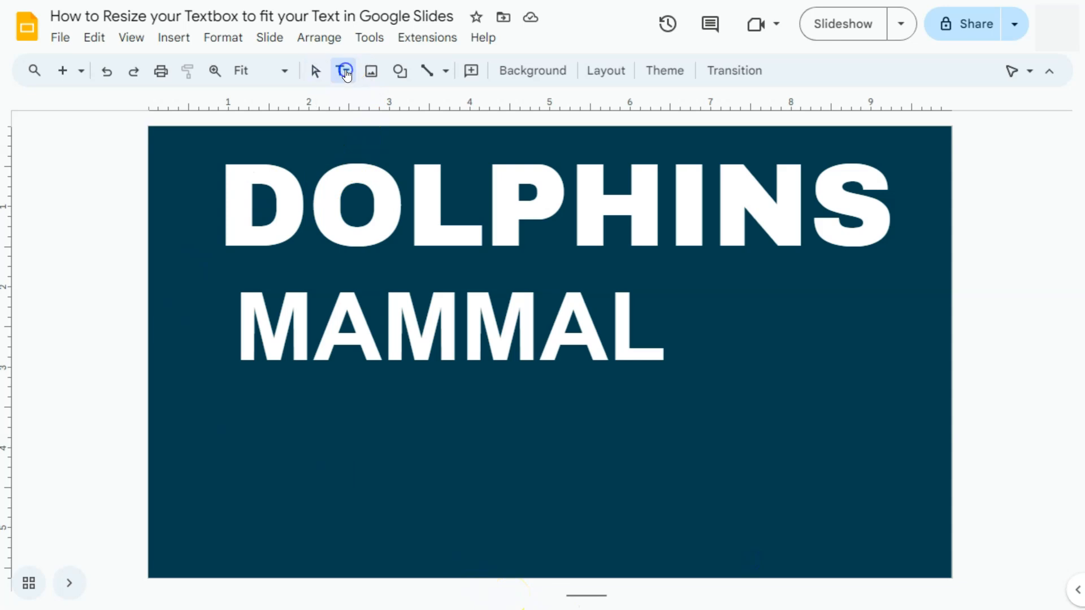
{"action": "left_click", "coordinate": [310, 424]}
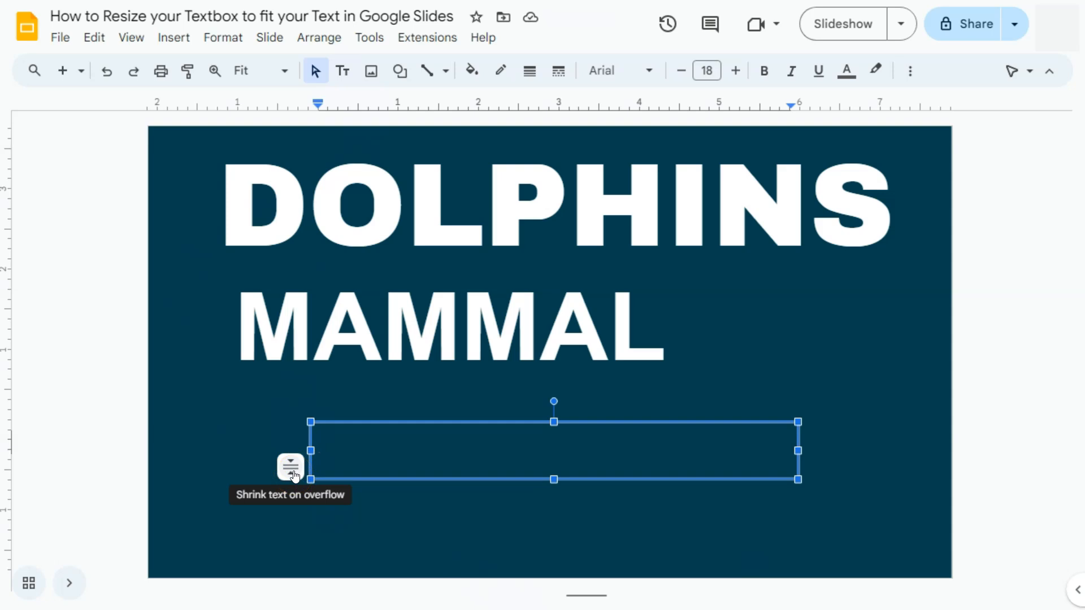
{"action": "left_click", "coordinate": [291, 471]}
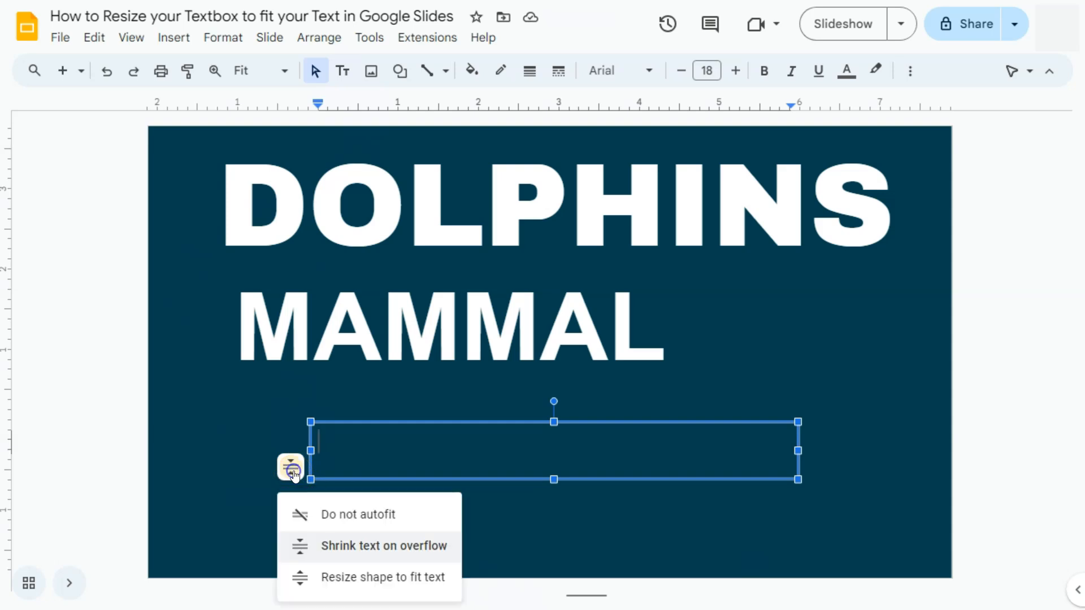
{"action": "left_click", "coordinate": [224, 485]}
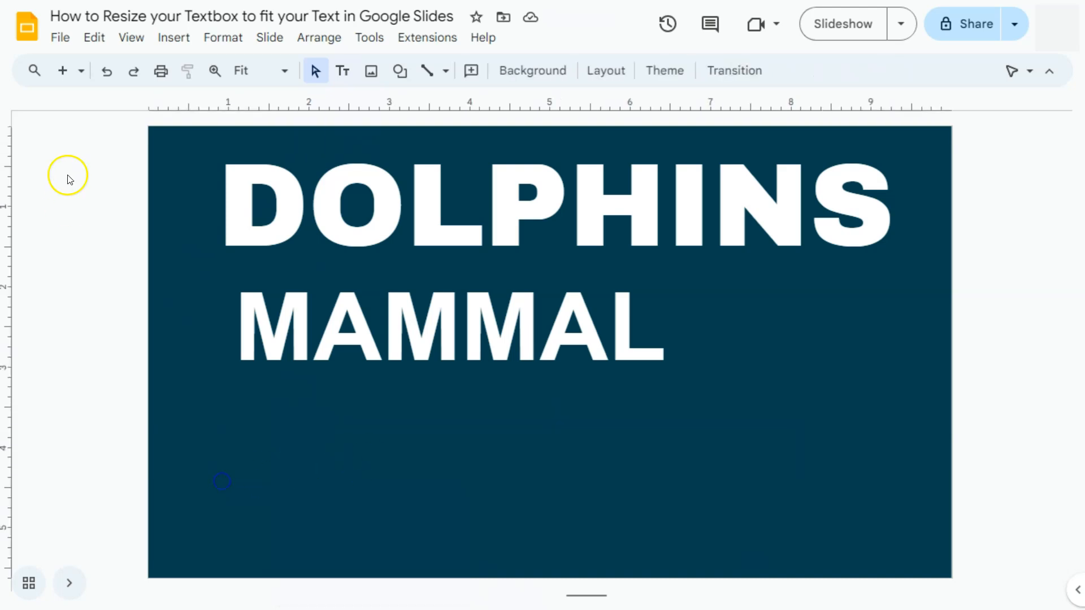
- Add a new slide with the Title slide layout and check the autofit settings of its title and subtitle placeholders
{"action": "left_click", "coordinate": [81, 70]}
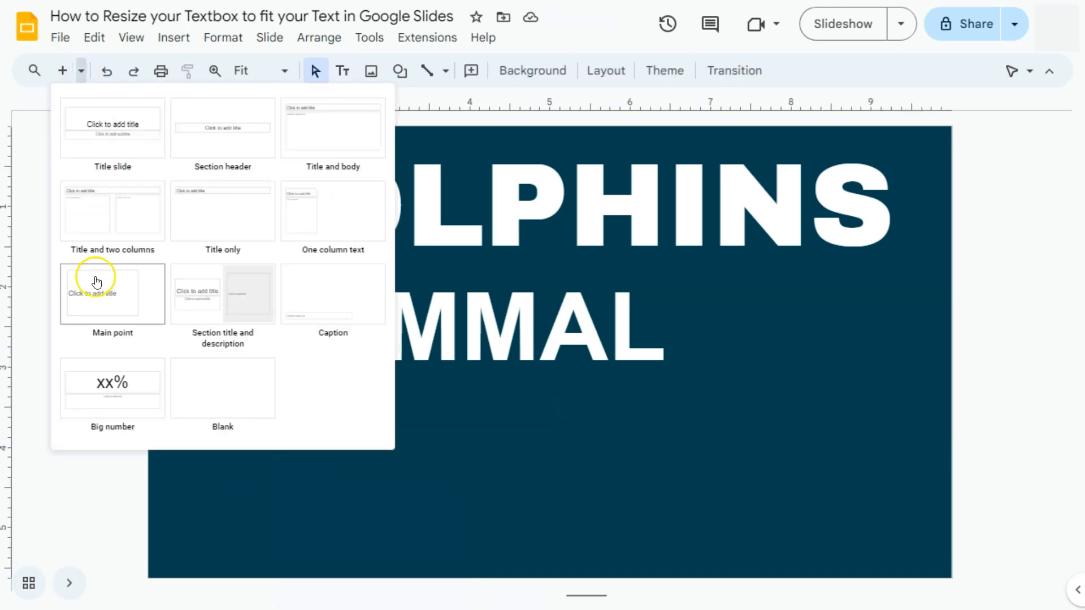
{"action": "left_click", "coordinate": [108, 130]}
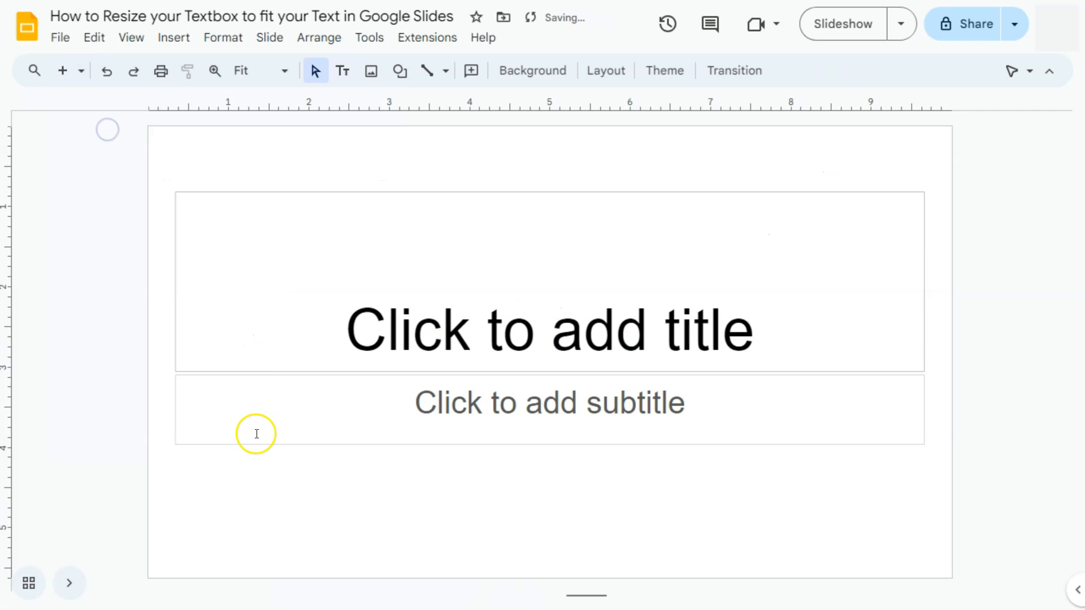
{"action": "left_click", "coordinate": [280, 326]}
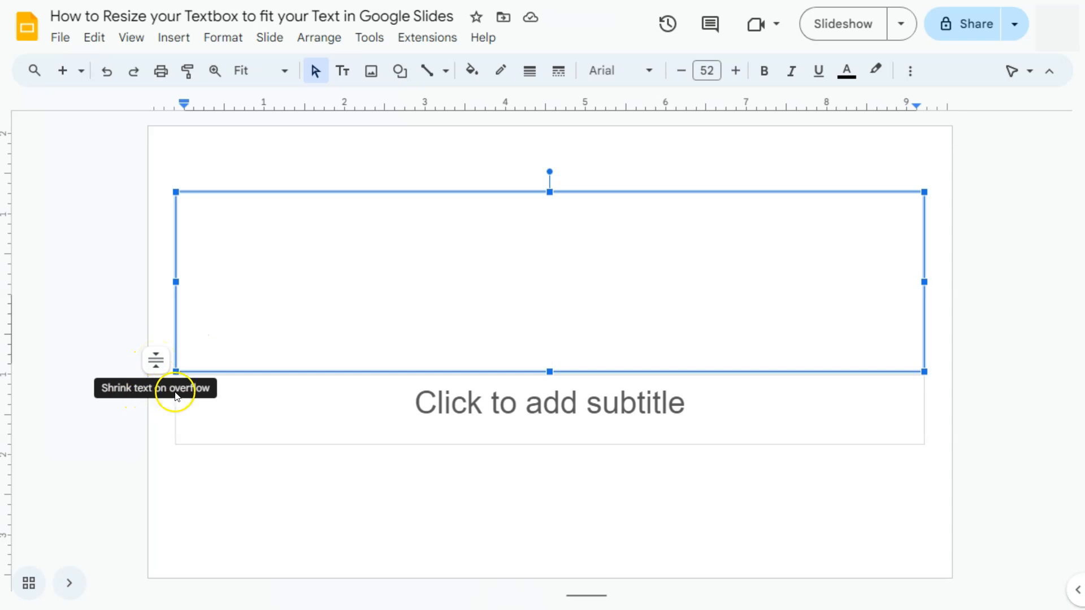
{"action": "left_click", "coordinate": [228, 412]}
{"action": "left_click", "coordinate": [156, 435]}
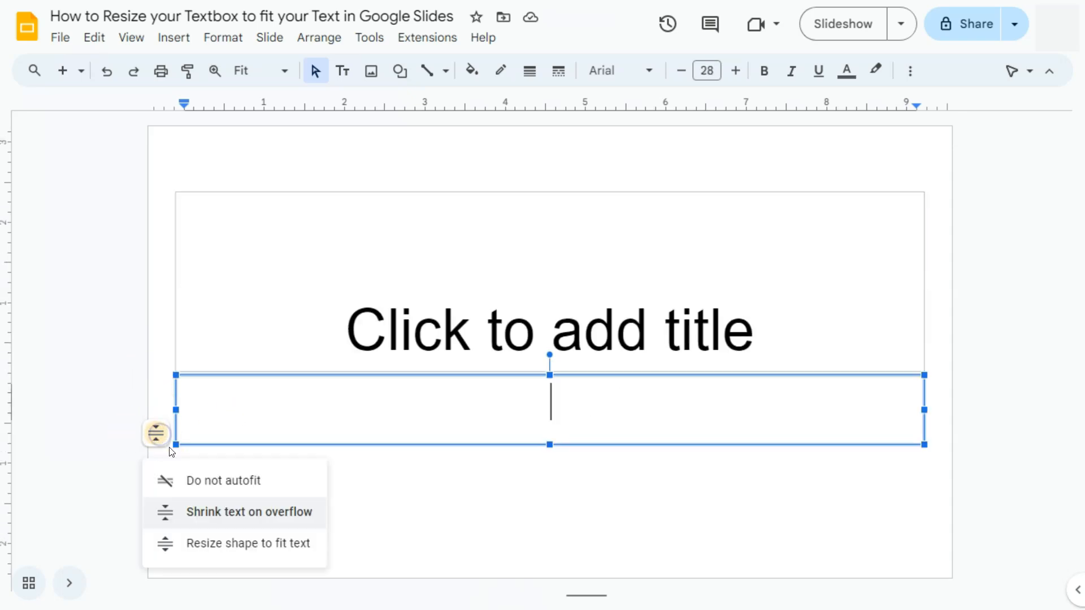
{"action": "left_click", "coordinate": [283, 410]}
{"action": "left_click", "coordinate": [377, 500]}
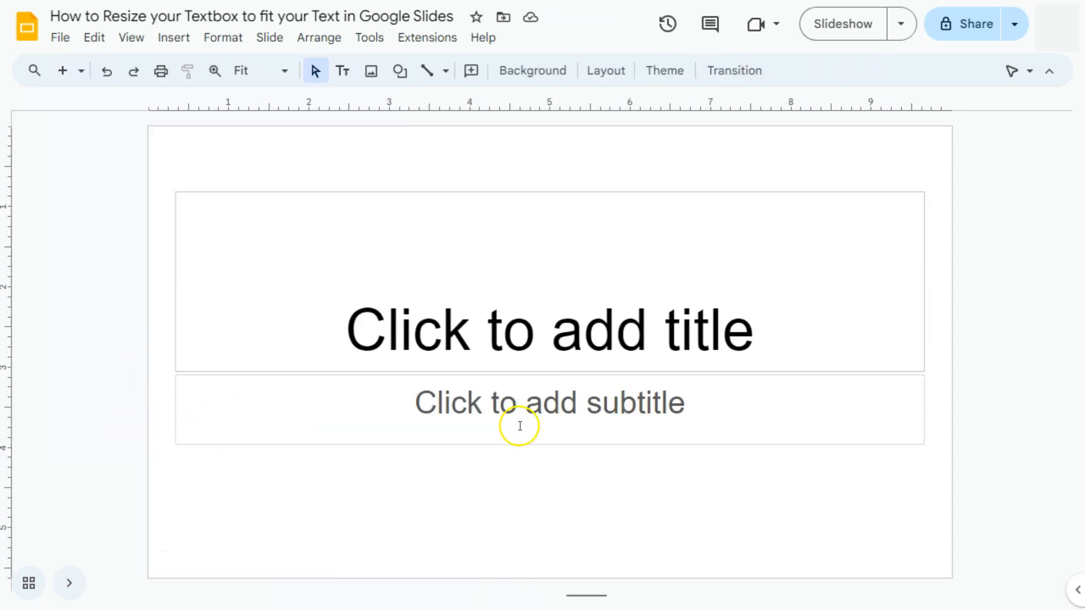